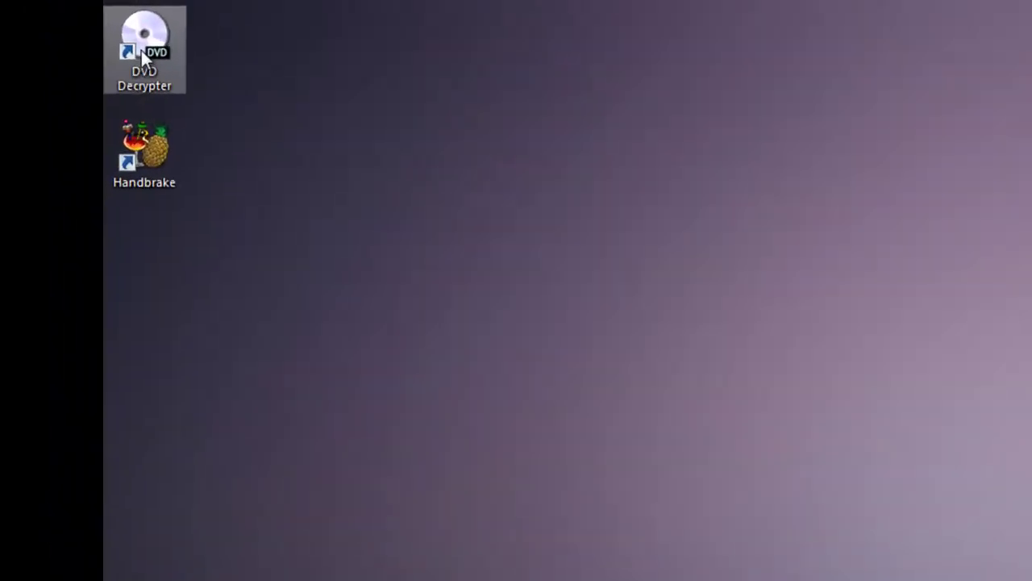
- Launch DVD Decrypter from the desktop and look through the list of files on the inserted disc
right_click(71, 25)
click(223, 132)
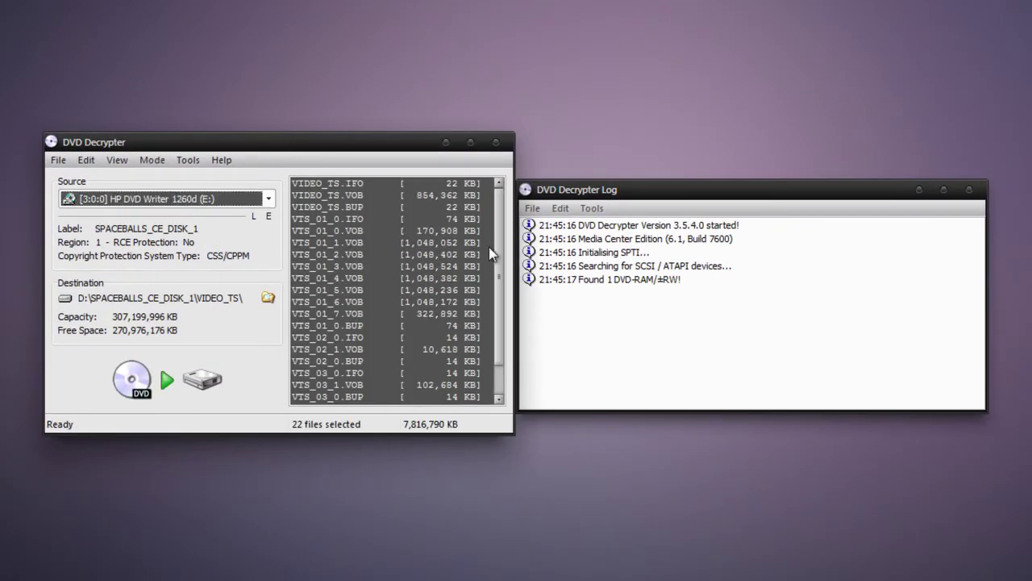
scroll(498, 240, down, 1)
scroll(501, 311, up, 1)
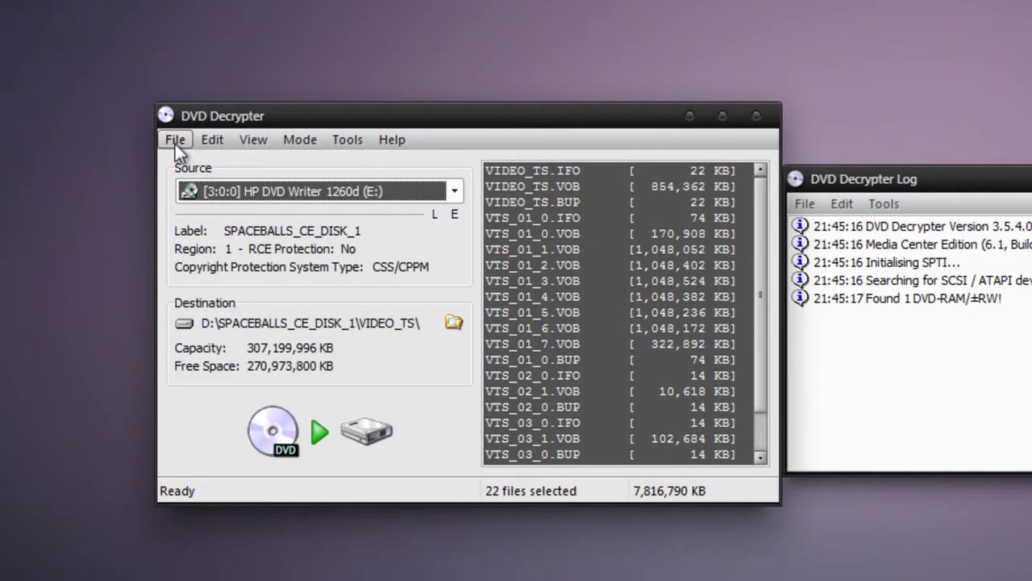
click(175, 140)
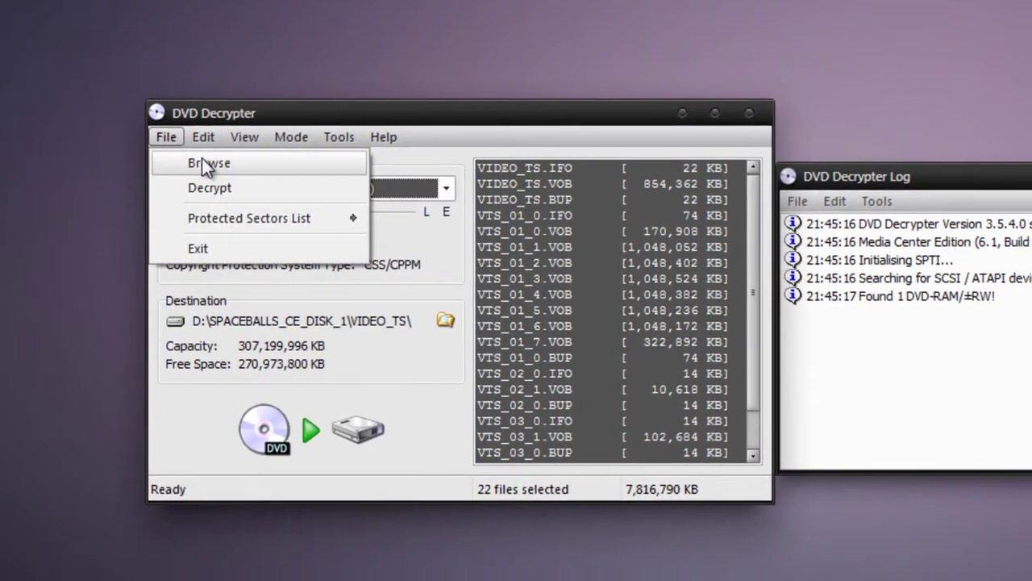
click(203, 163)
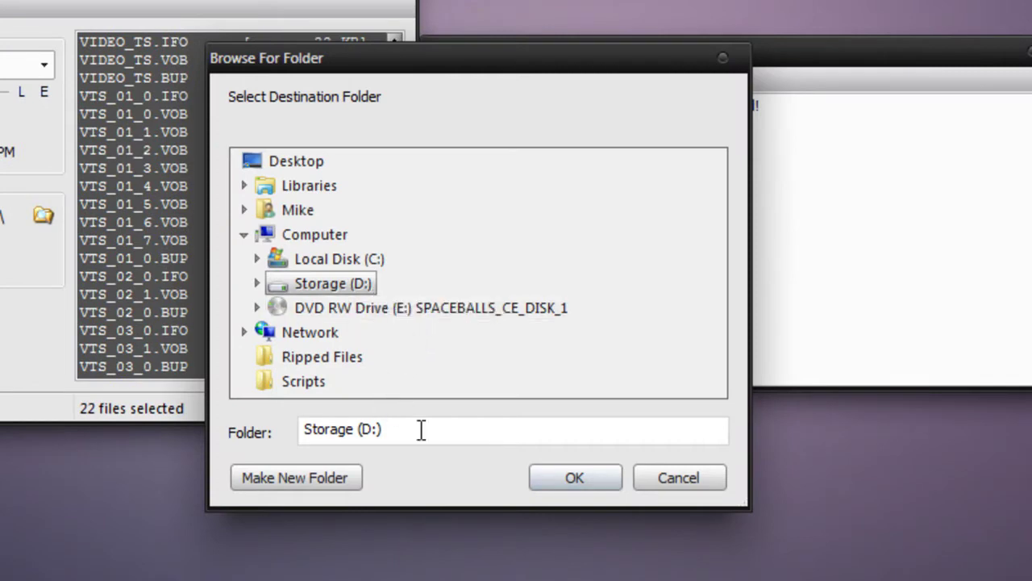
drag(406, 64, 381, 80)
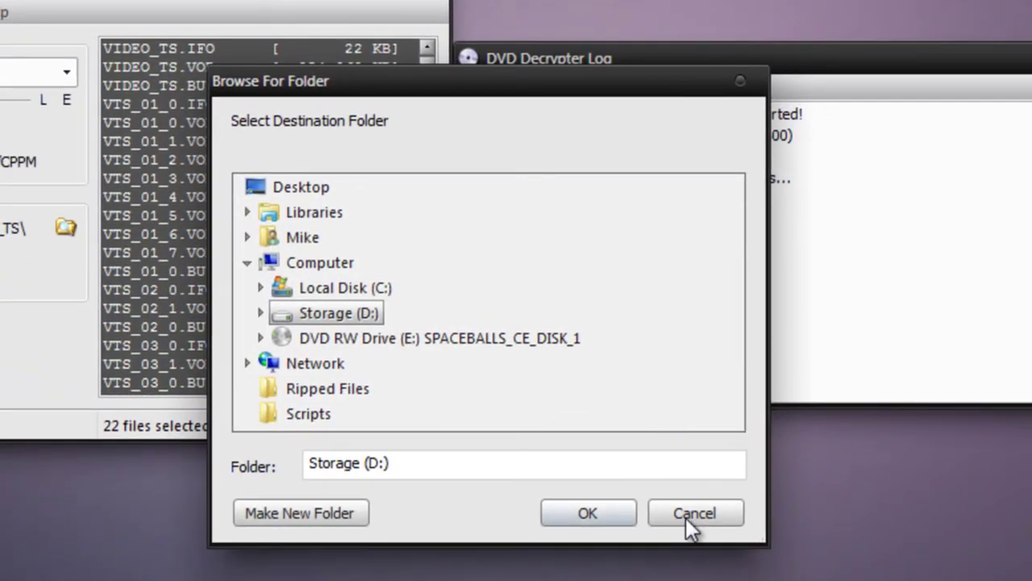
click(685, 514)
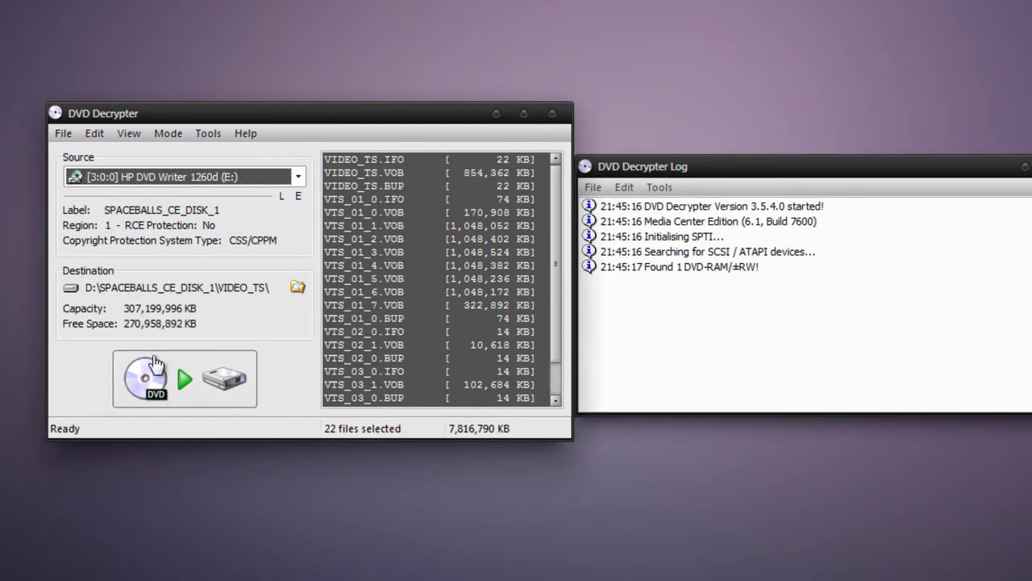
- Start decrypting the disc to D:\SPACEBALLS_CE_DISK_1\VIDEO_TS, abort the operation and close DVD Decrypter
click(210, 391)
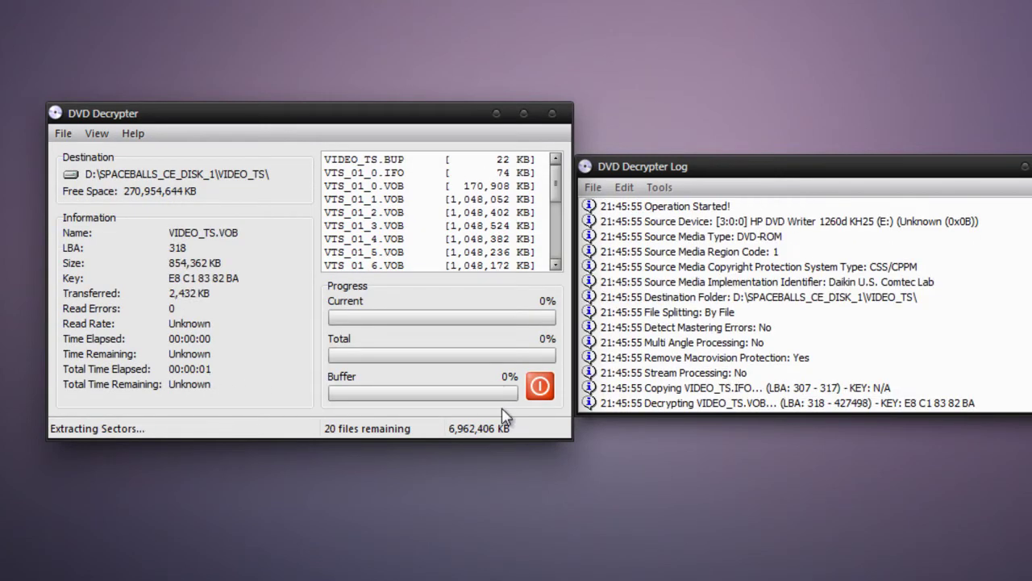
click(539, 387)
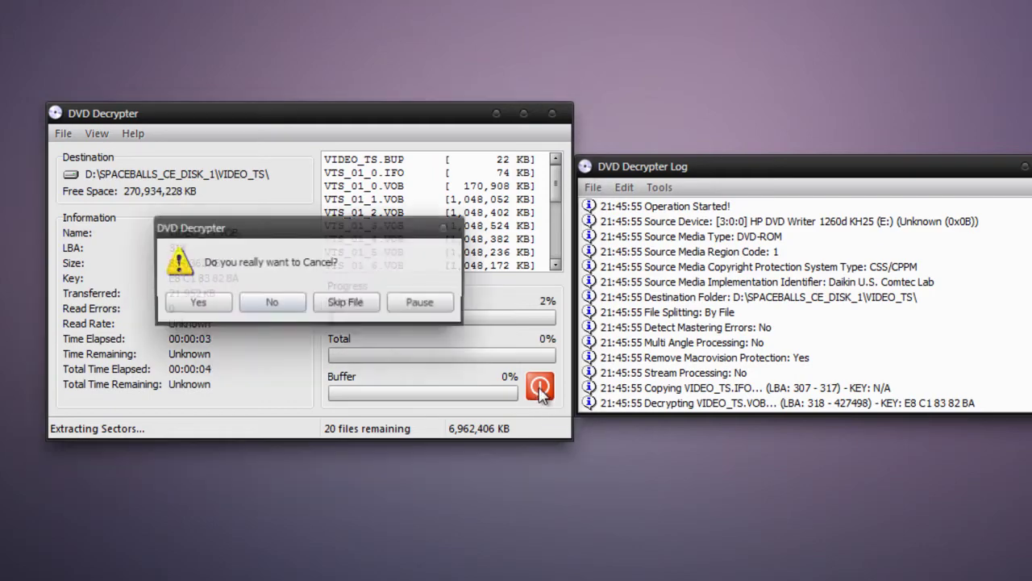
click(211, 303)
click(583, 350)
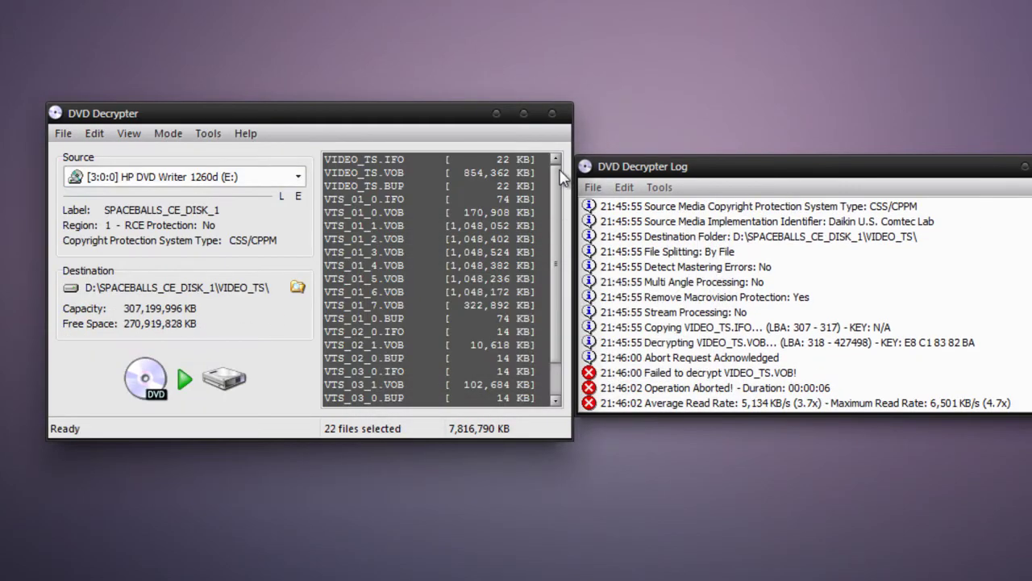
click(552, 113)
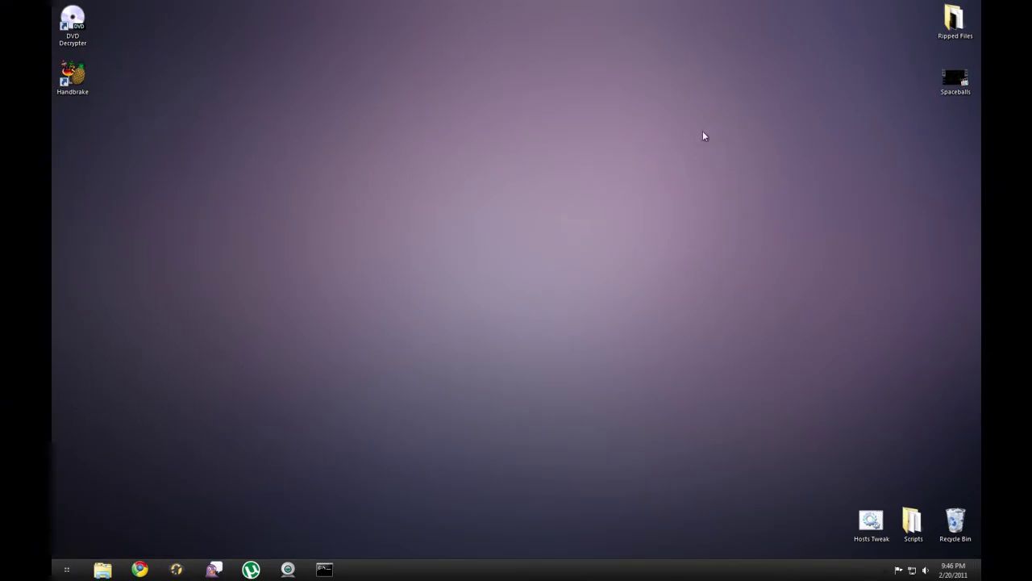
- Open the Ripped Files folder on the desktop and examine the VIDEO_TS files in it
double_click(954, 20)
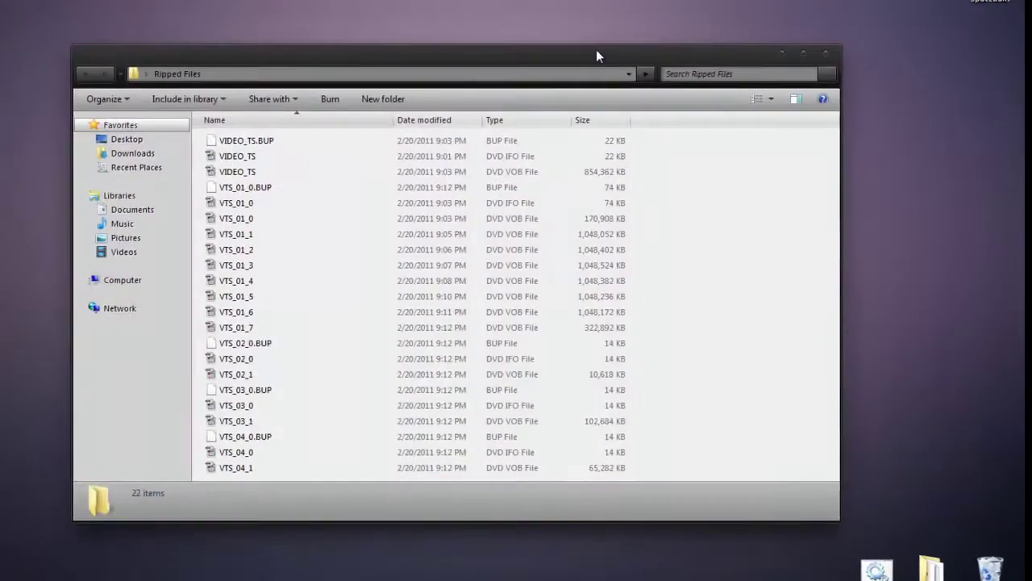
drag(676, 48, 633, 35)
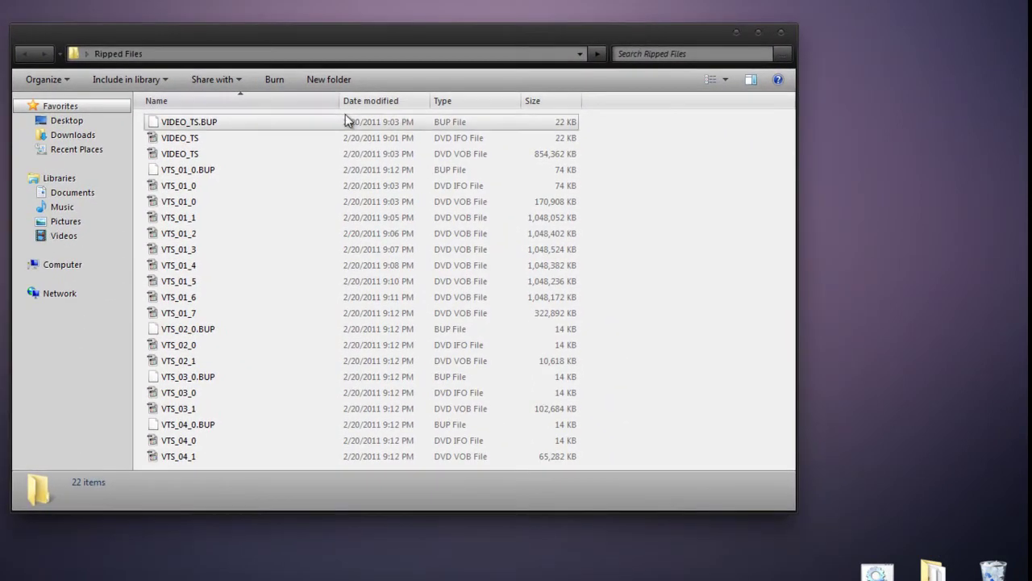
click(213, 125)
click(208, 138)
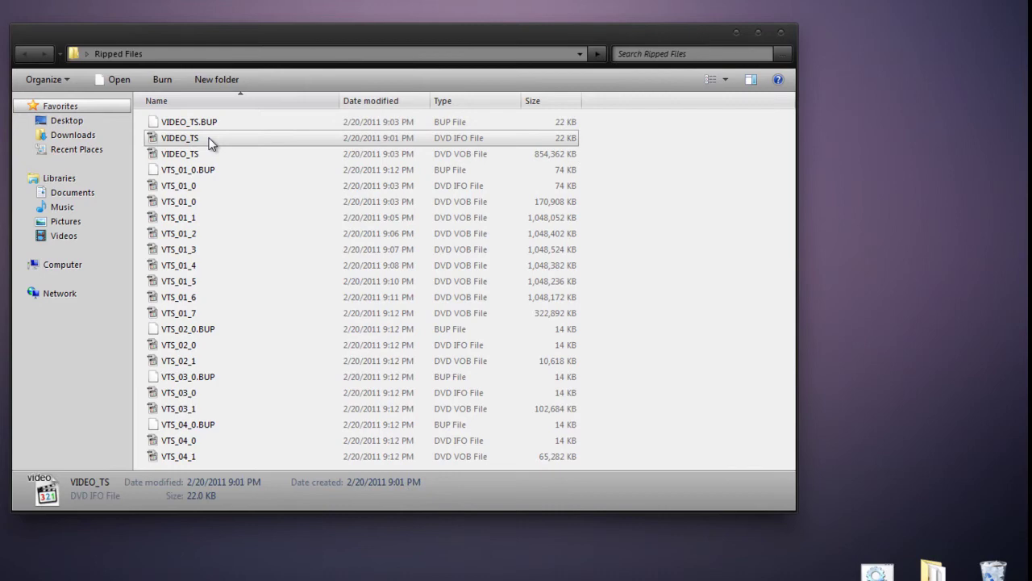
click(212, 153)
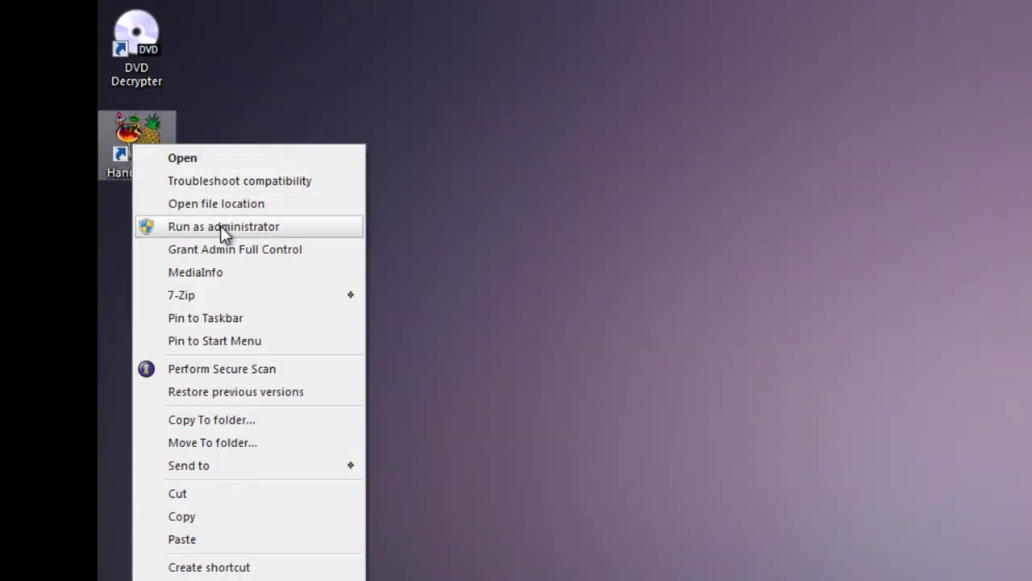
- Launch Handbrake as administrator and load the desktop's Ripped Files folder as the video source
click(221, 227)
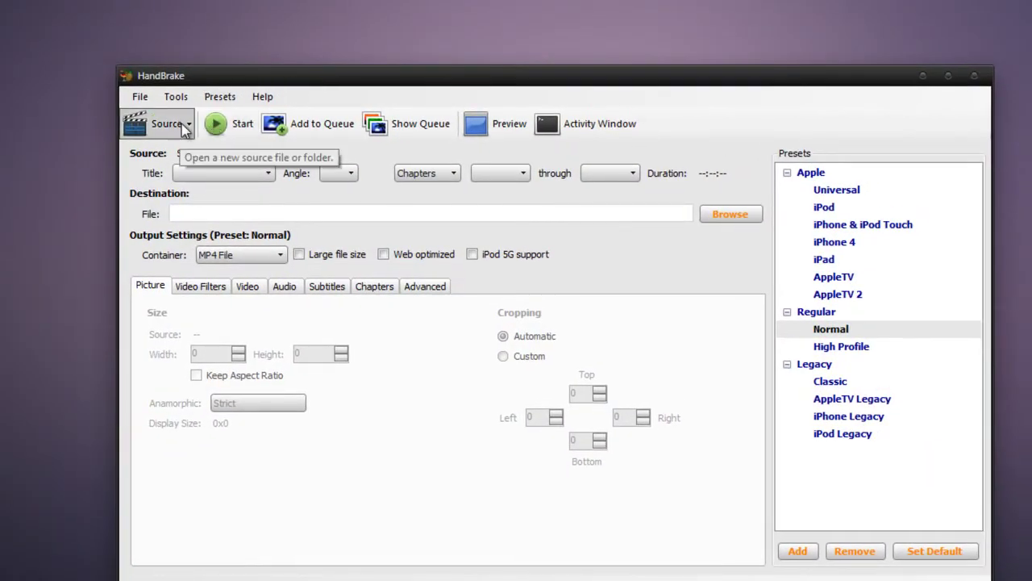
click(185, 128)
click(192, 169)
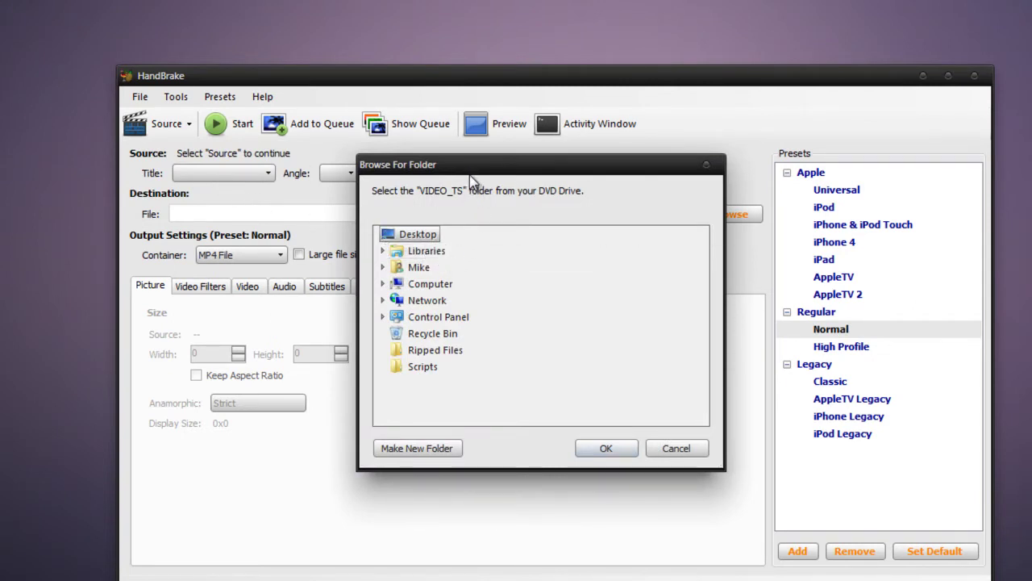
click(456, 353)
click(605, 450)
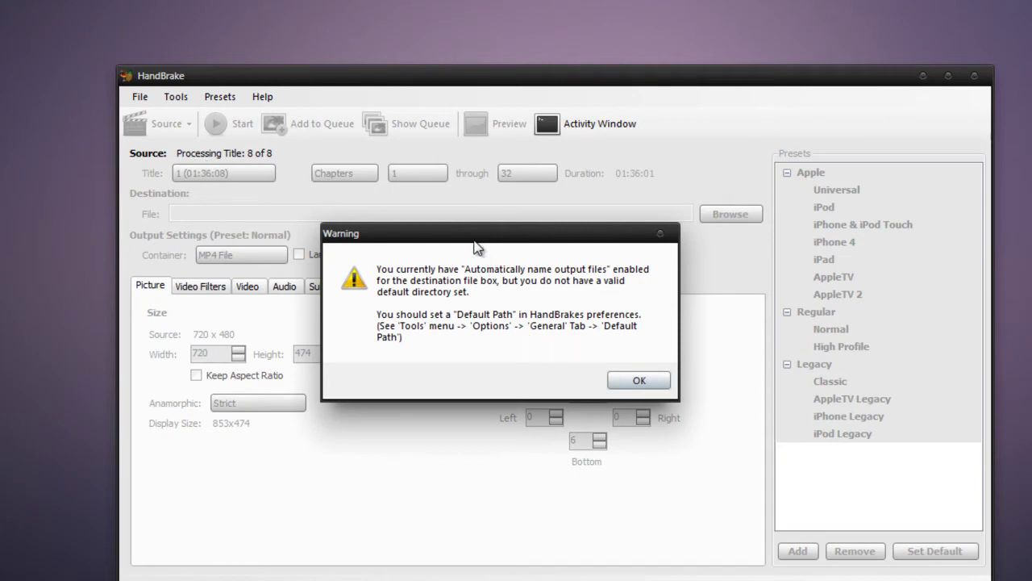
drag(476, 246, 500, 316)
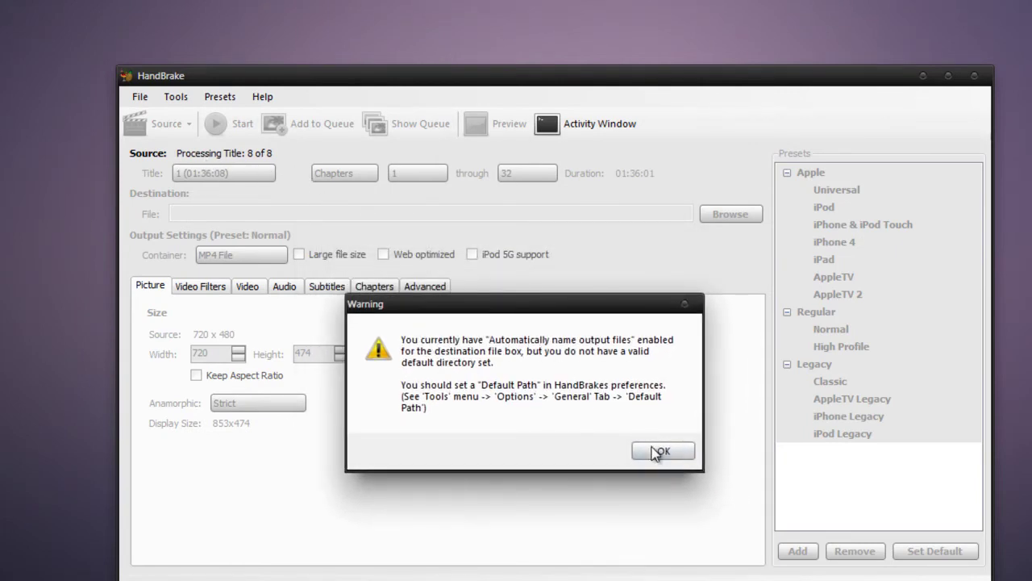
click(658, 452)
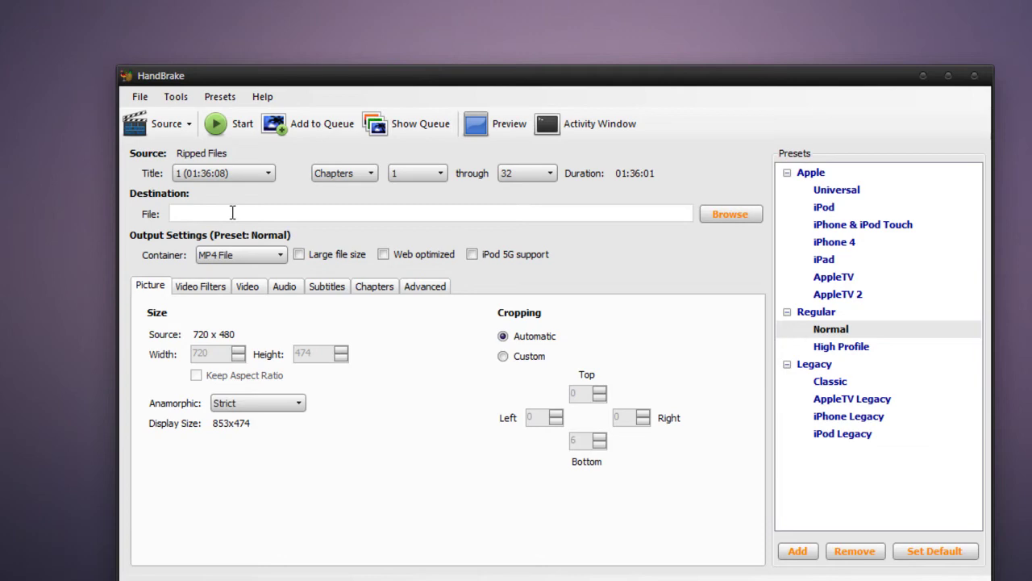
click(713, 213)
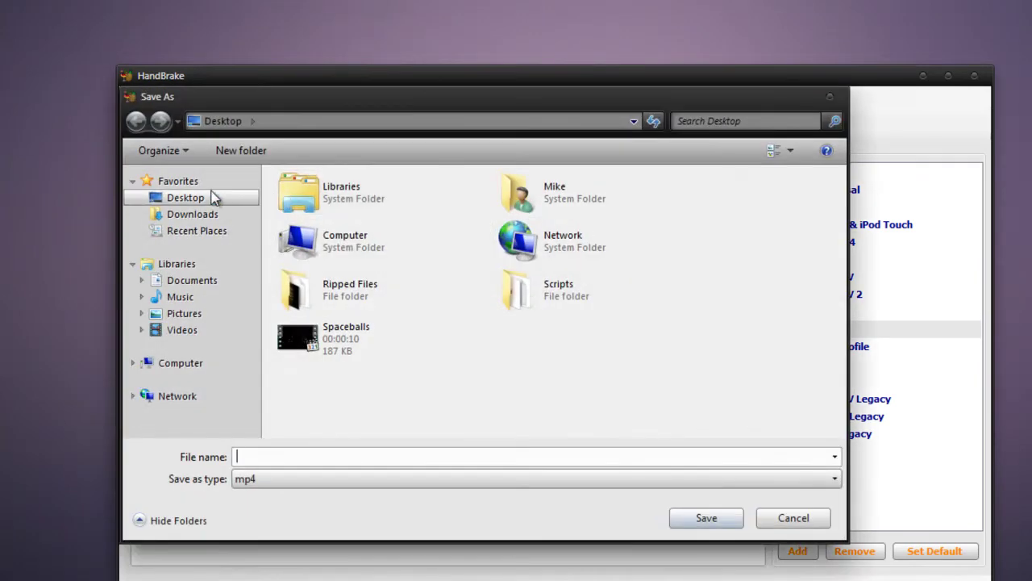
click(194, 200)
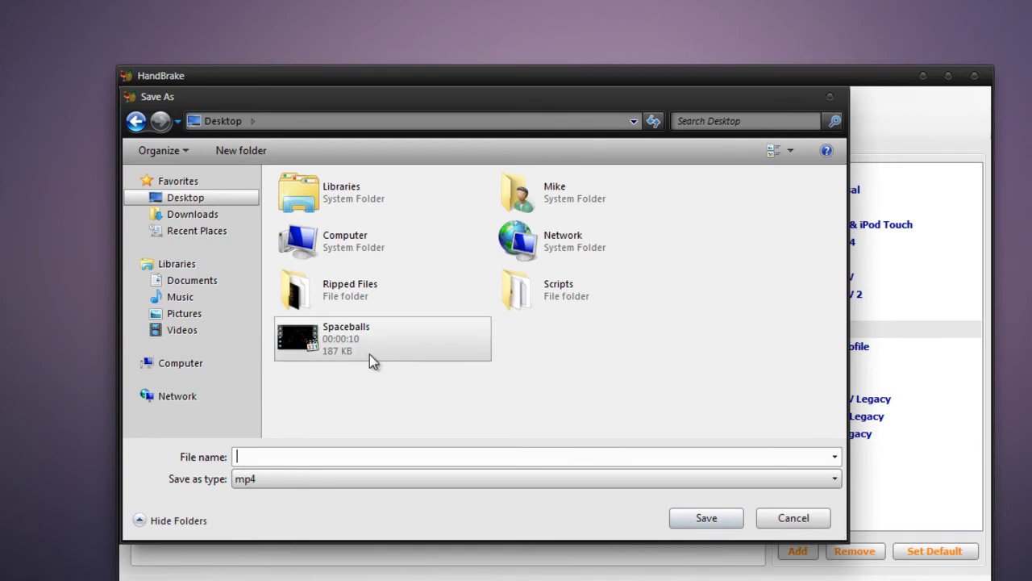
click(361, 342)
click(795, 518)
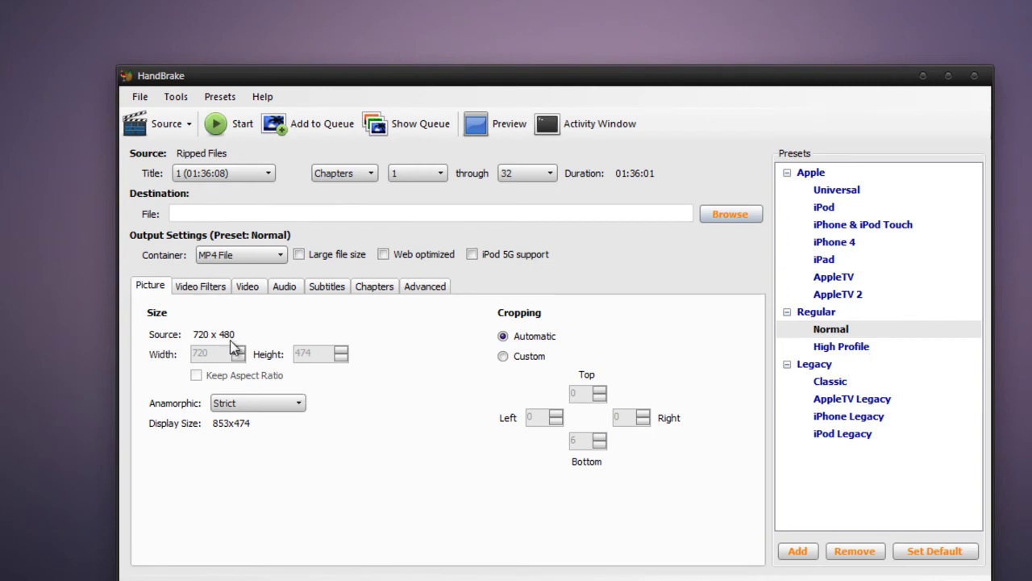
- Review the video filter, video codec and quality, audio, subtitle, chapter and advanced encoding settings for the loaded title
click(211, 289)
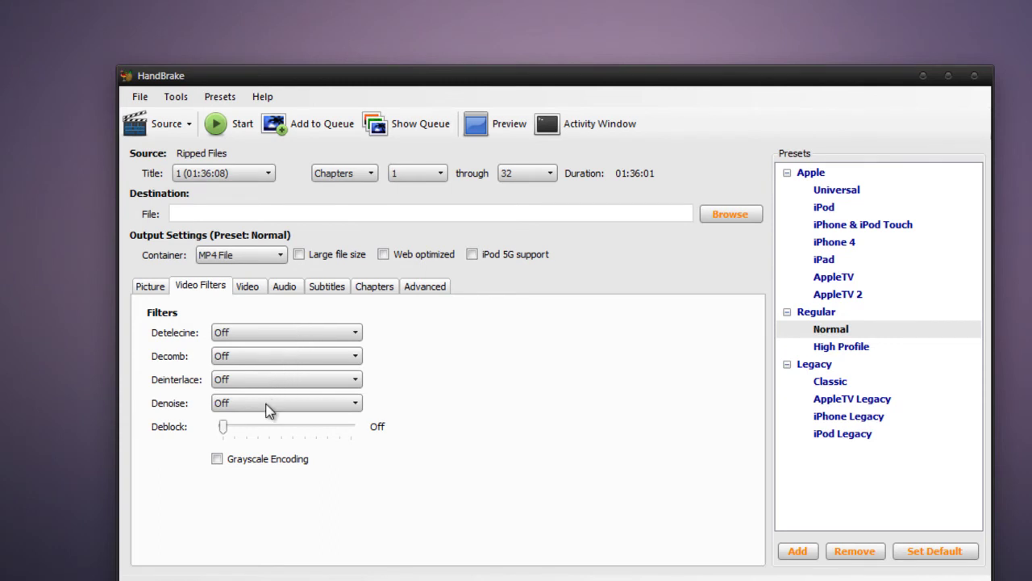
click(268, 410)
click(246, 380)
click(246, 380)
click(245, 378)
click(248, 286)
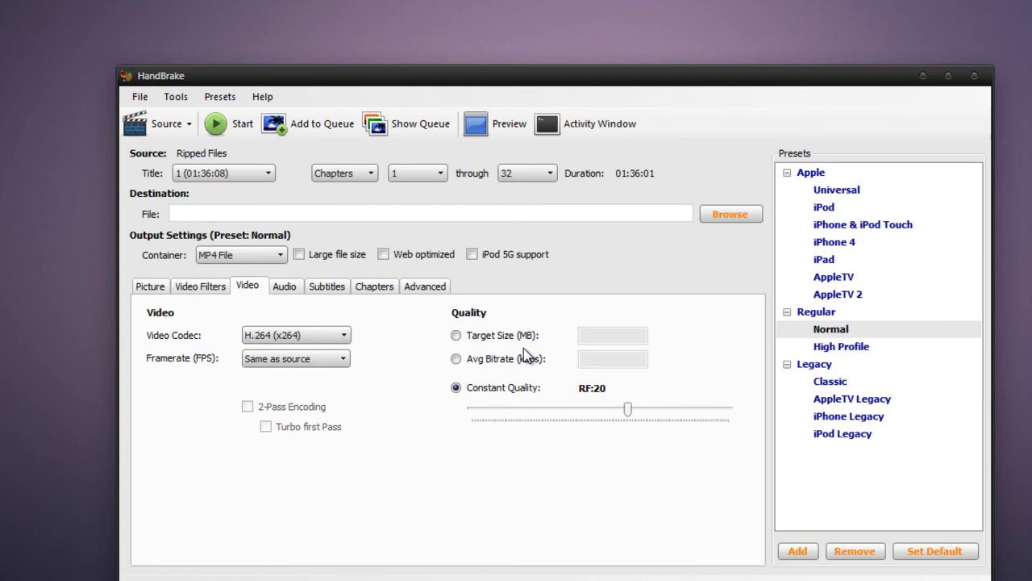
click(286, 289)
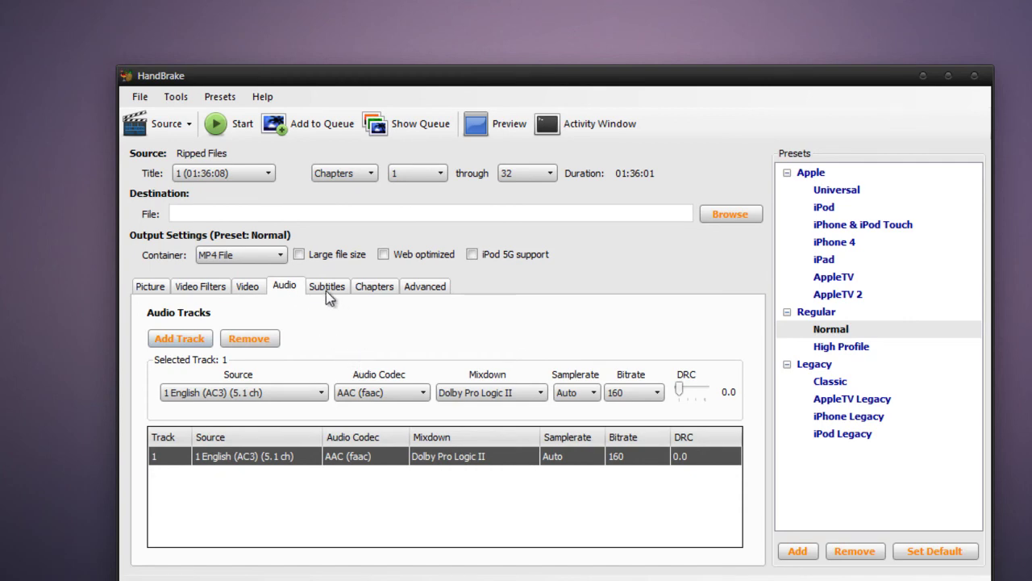
click(328, 289)
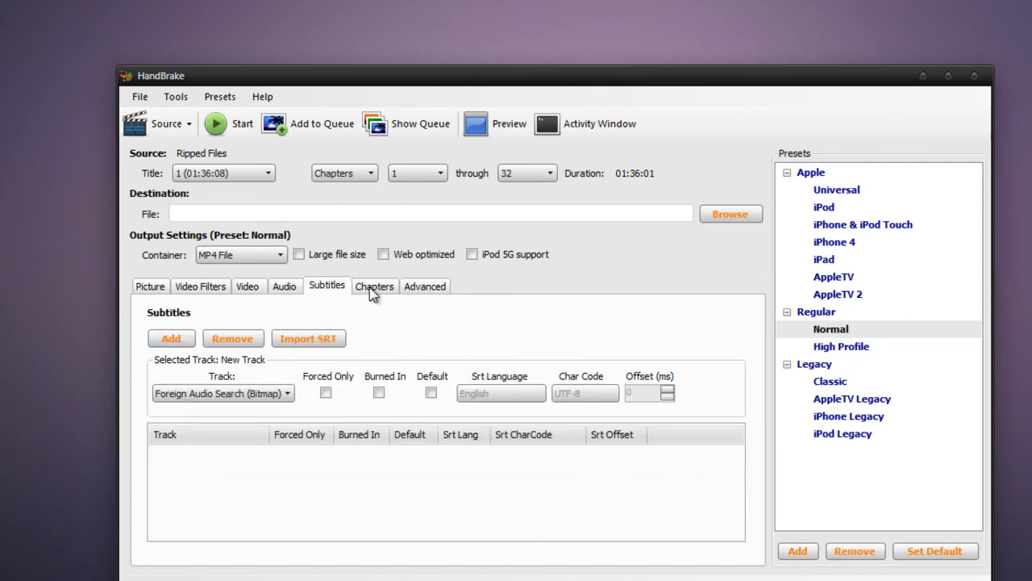
click(371, 288)
click(424, 289)
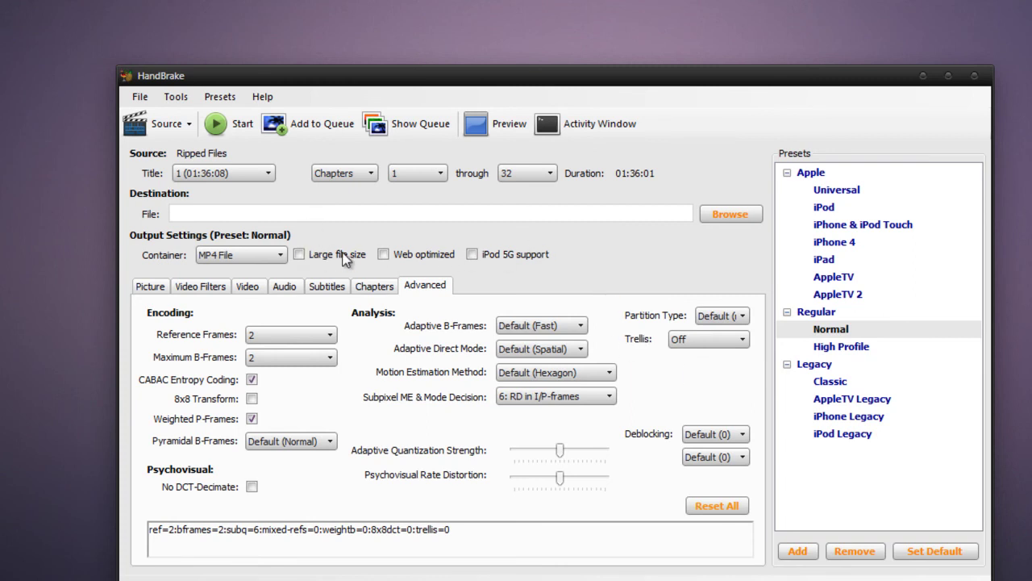
- Try to start the encode without a destination file, and close Handbrake
click(230, 126)
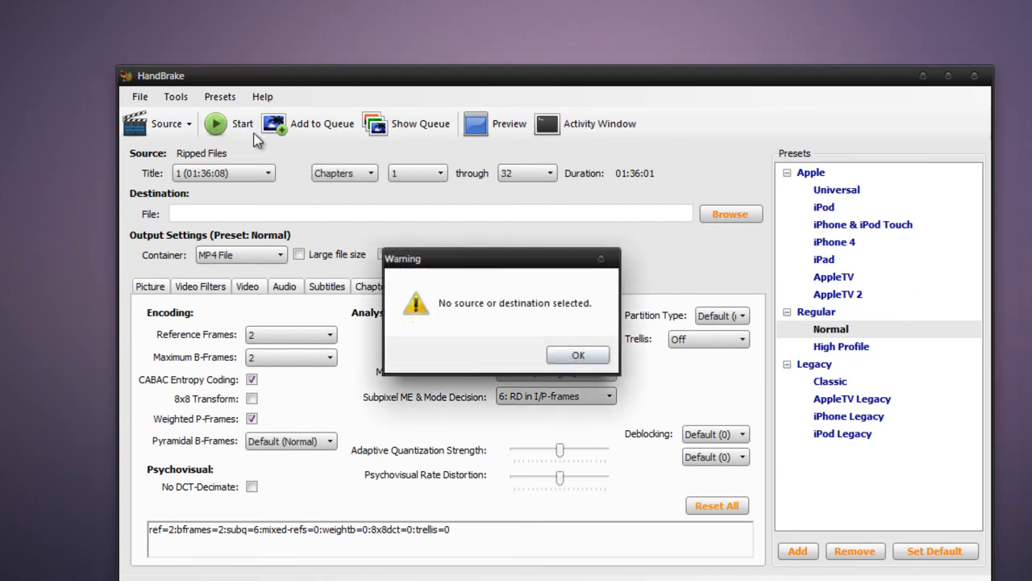
click(578, 353)
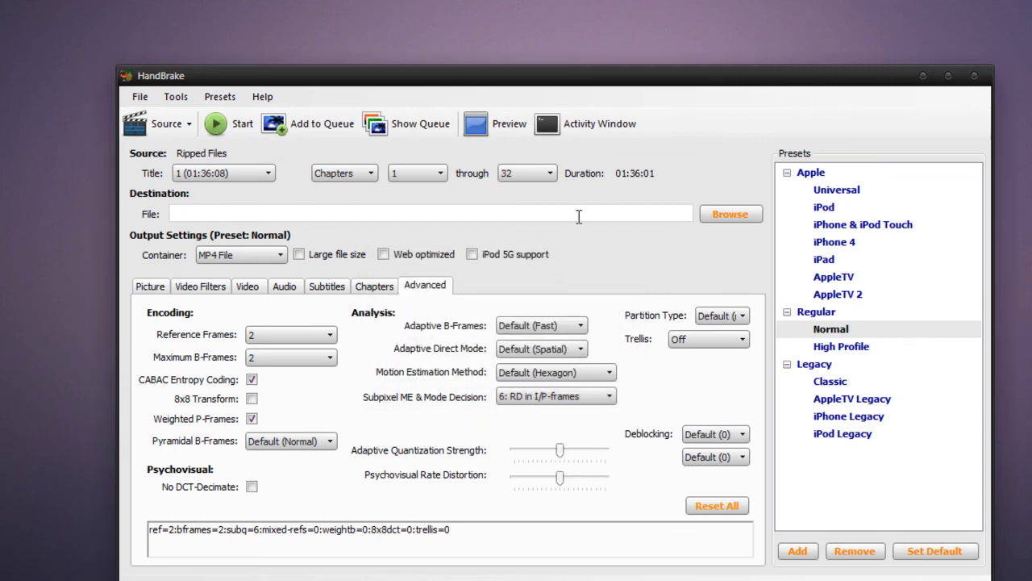
click(973, 75)
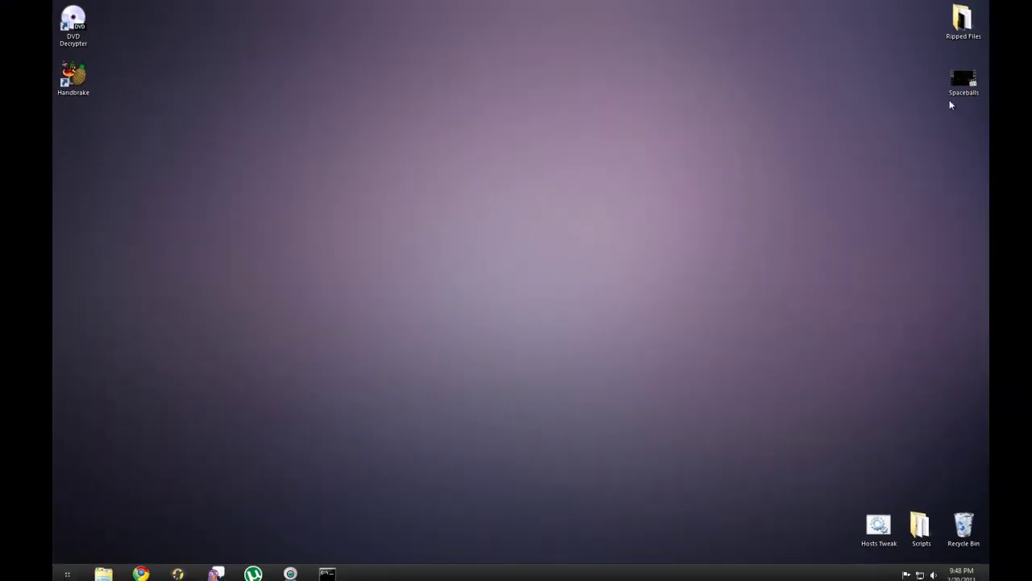
- Move the Spaceballs video to the middle of the desktop, and play it briefly before closing the player
drag(963, 83, 498, 244)
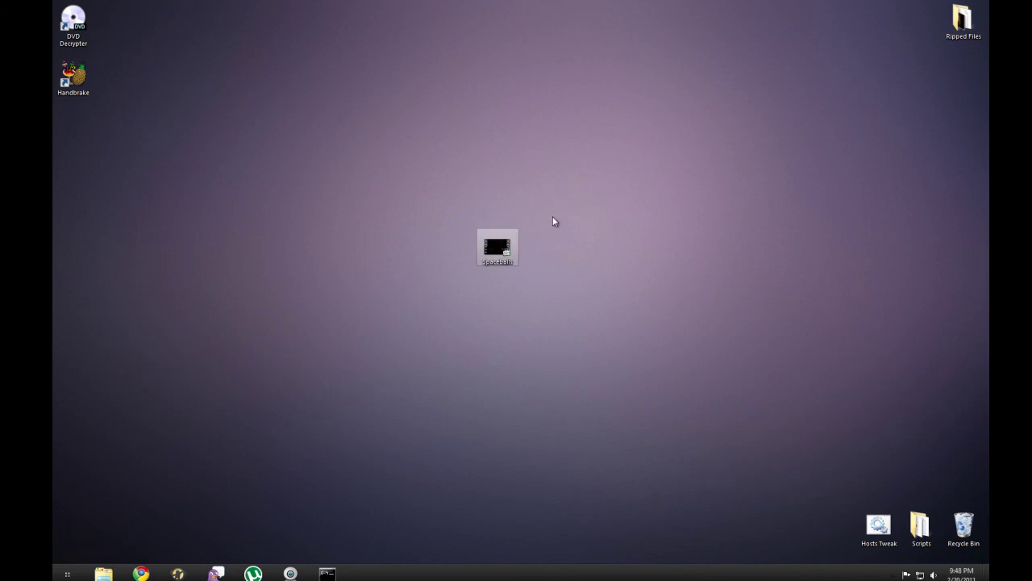
double_click(498, 247)
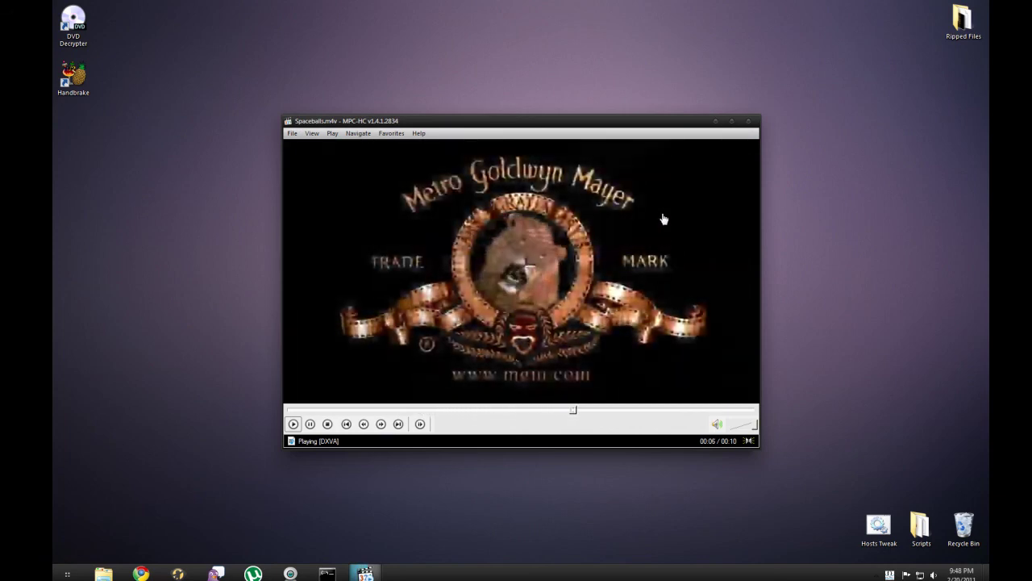
click(310, 424)
click(749, 122)
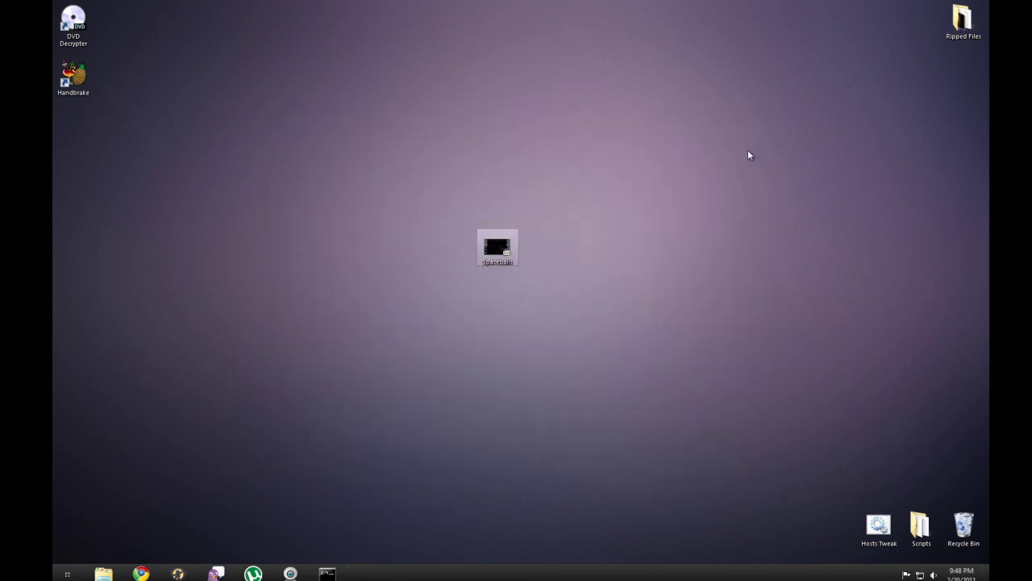